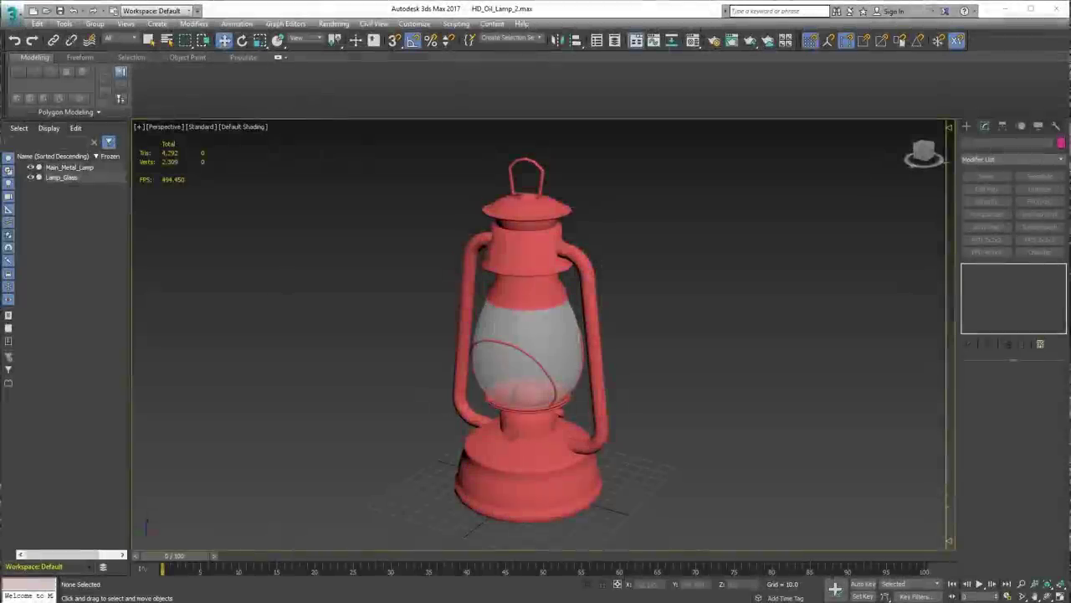
Inspect the lantern's metal body and glass objects from several angles, checking their polygon statistics and wireframes.
alt+middle_drag(609, 473, 315, 211)
click(536, 491)
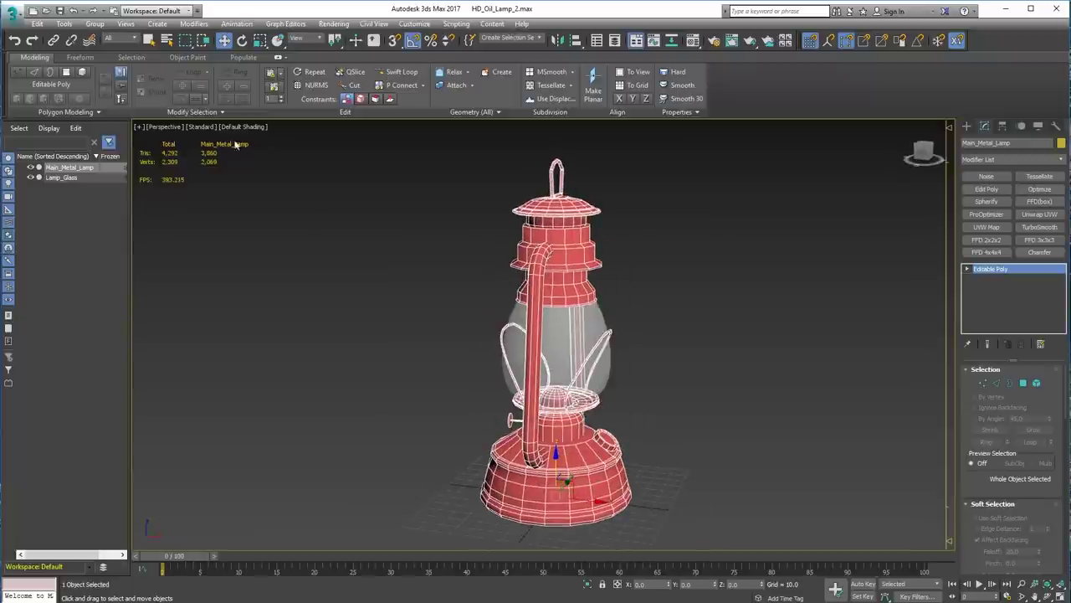
ctrl+click(541, 359)
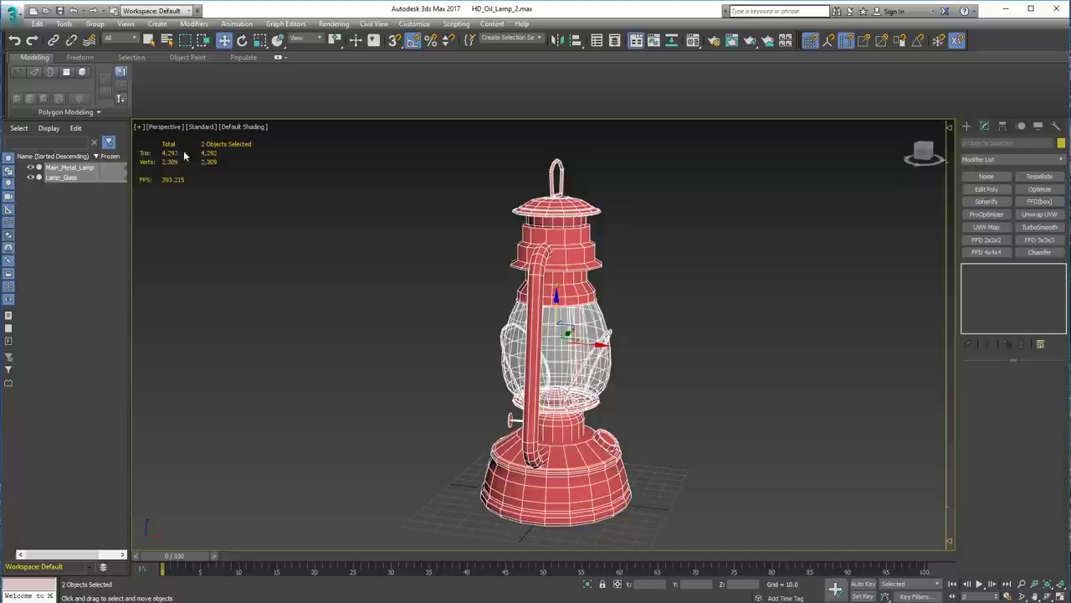
alt+middle_drag(639, 420, 554, 441)
scroll(554, 441, up, 4)
click(709, 437)
scroll(527, 322, down, 3)
alt+middle_drag(529, 338, 528, 367)
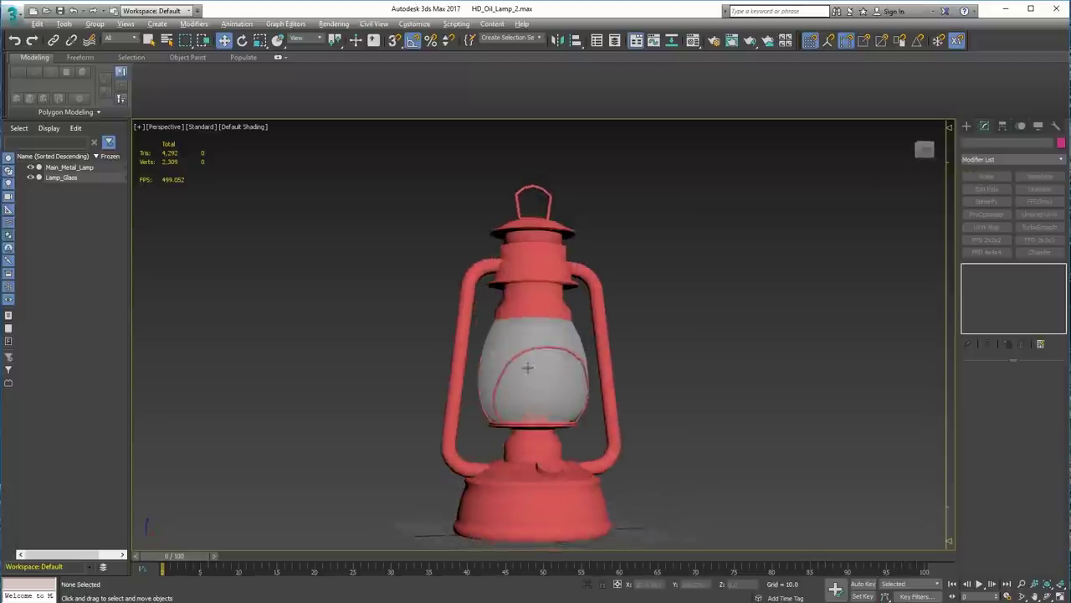
click(527, 366)
alt+middle_drag(645, 414, 724, 351)
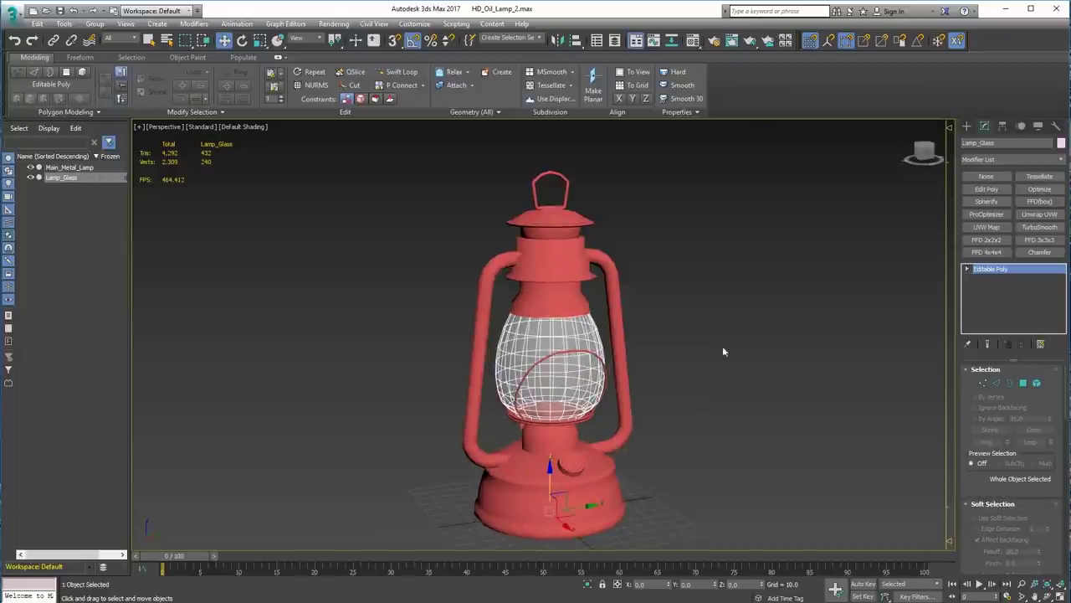
Open the Material Editor and examine the Oil Lamp Multi/Sub-Object material.
click(693, 40)
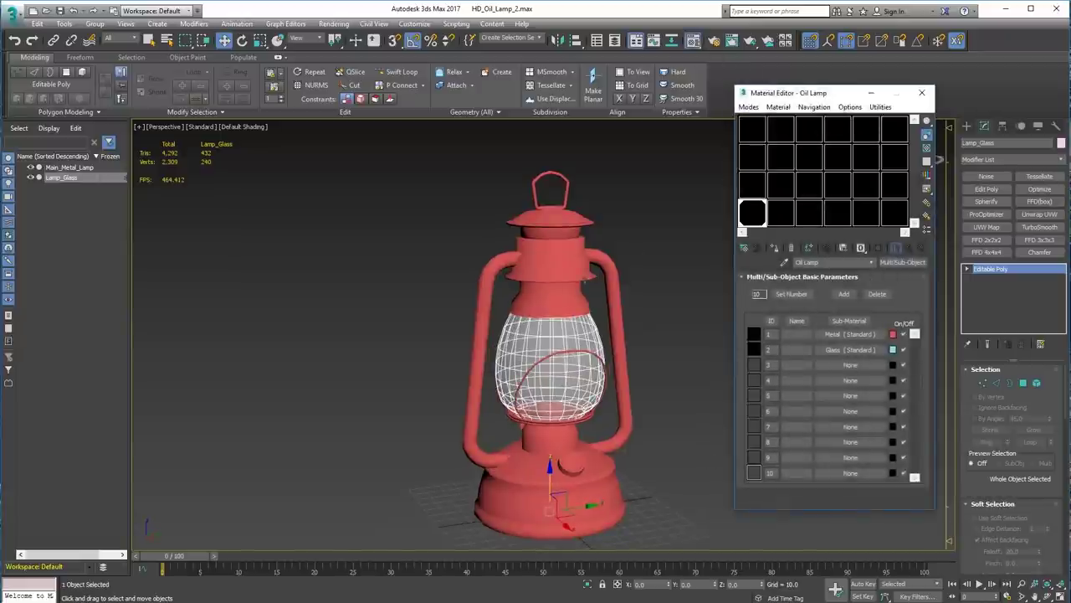
middle_drag(596, 267, 545, 246)
click(663, 231)
click(780, 250)
click(870, 263)
click(821, 272)
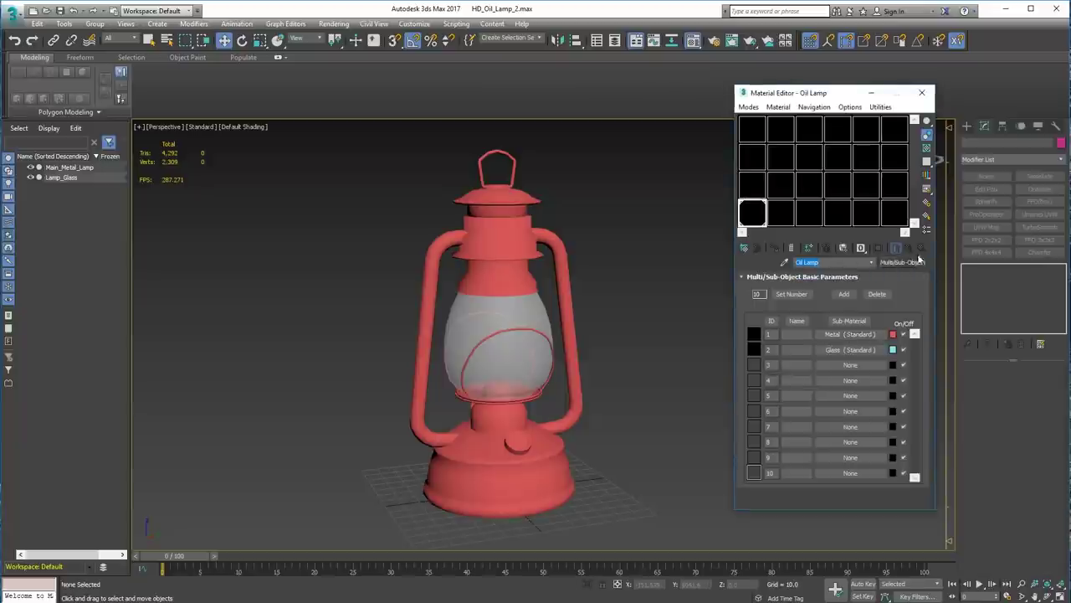
click(808, 214)
click(753, 217)
Review the Metal and Glass sub-materials of the Oil Lamp material and close the Material Editor.
click(862, 333)
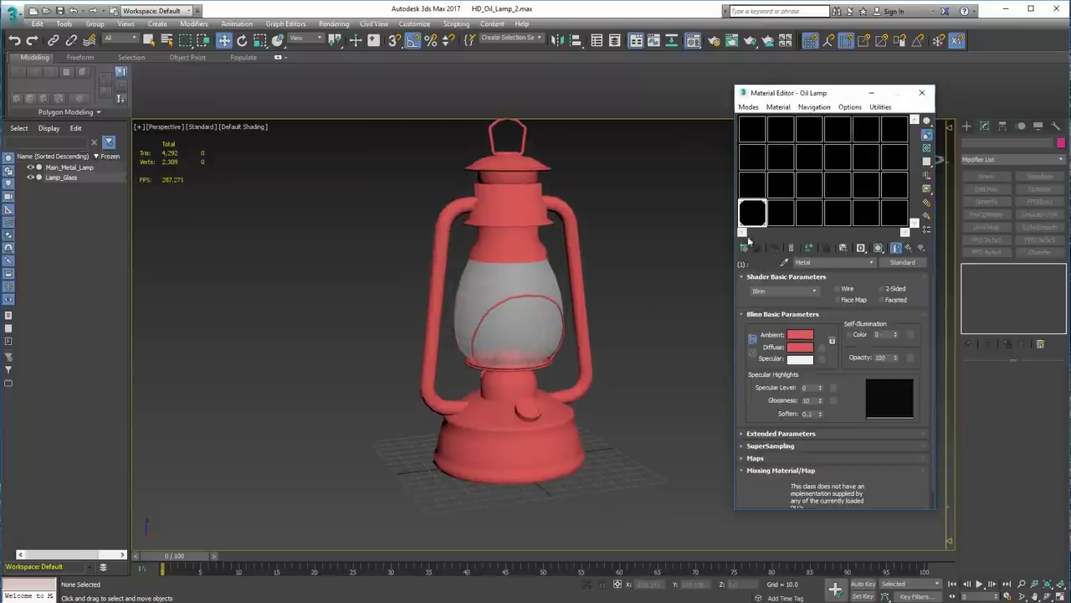
click(874, 262)
click(811, 272)
click(847, 347)
click(871, 262)
click(833, 273)
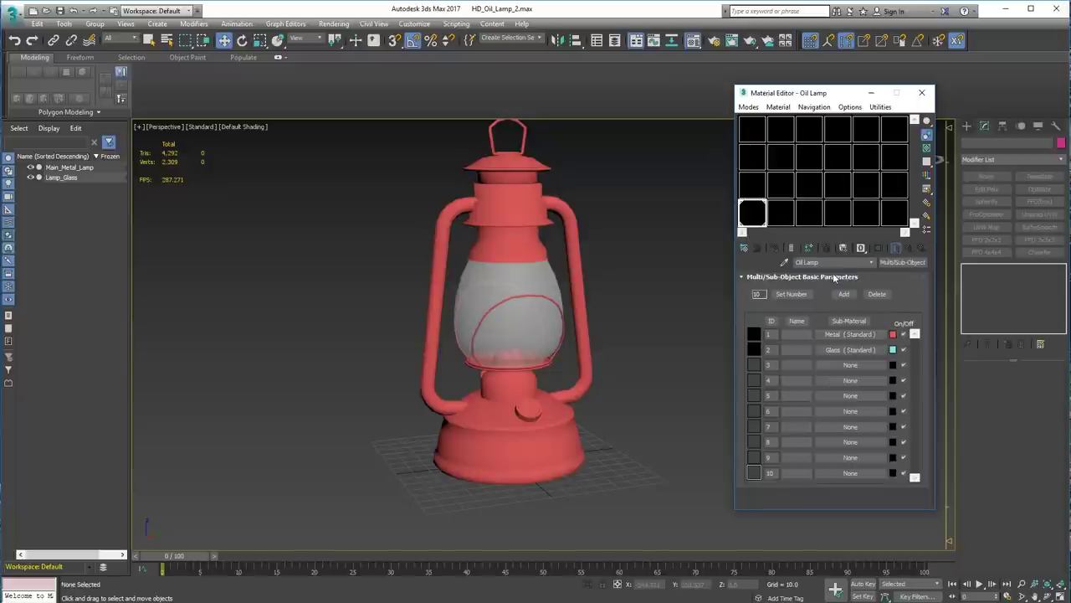
middle_drag(665, 309, 663, 327)
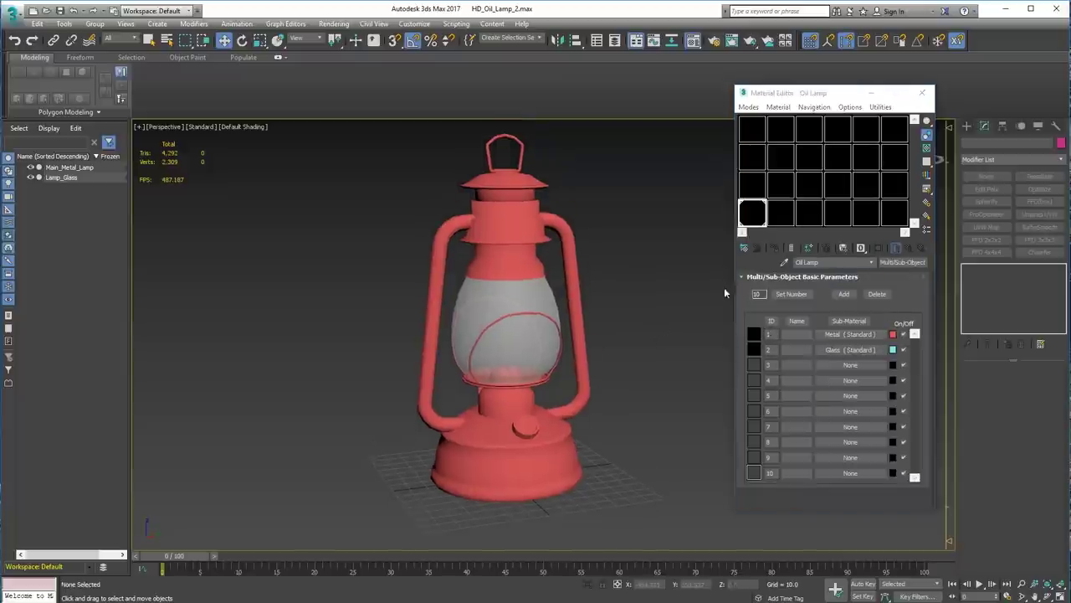
click(922, 94)
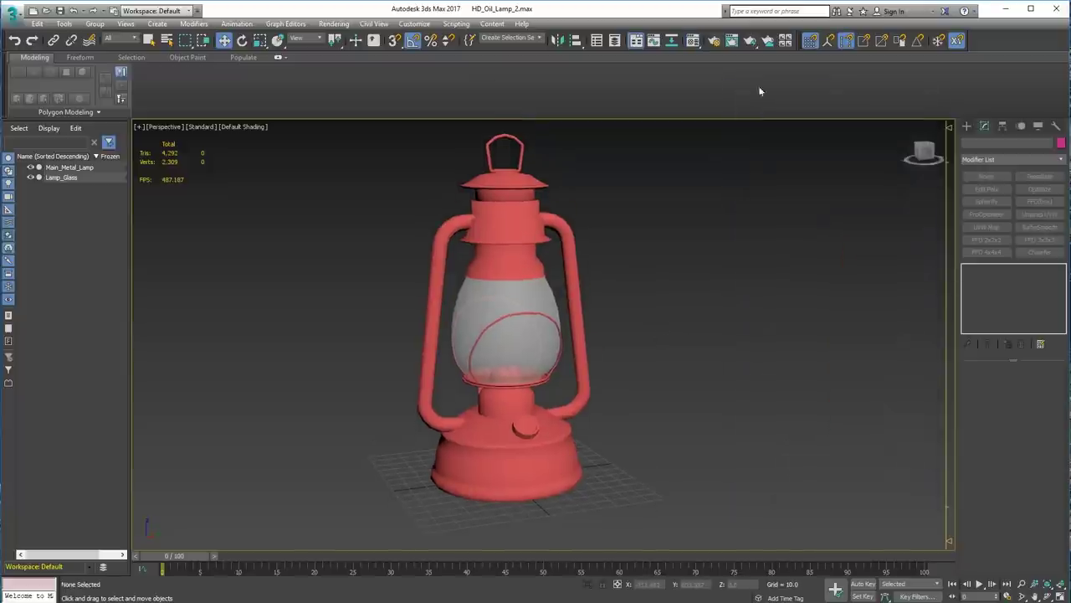
Save the scene and export it as HD_Oil_Lamp.FBX in the FBX folder, replacing the existing file.
click(62, 14)
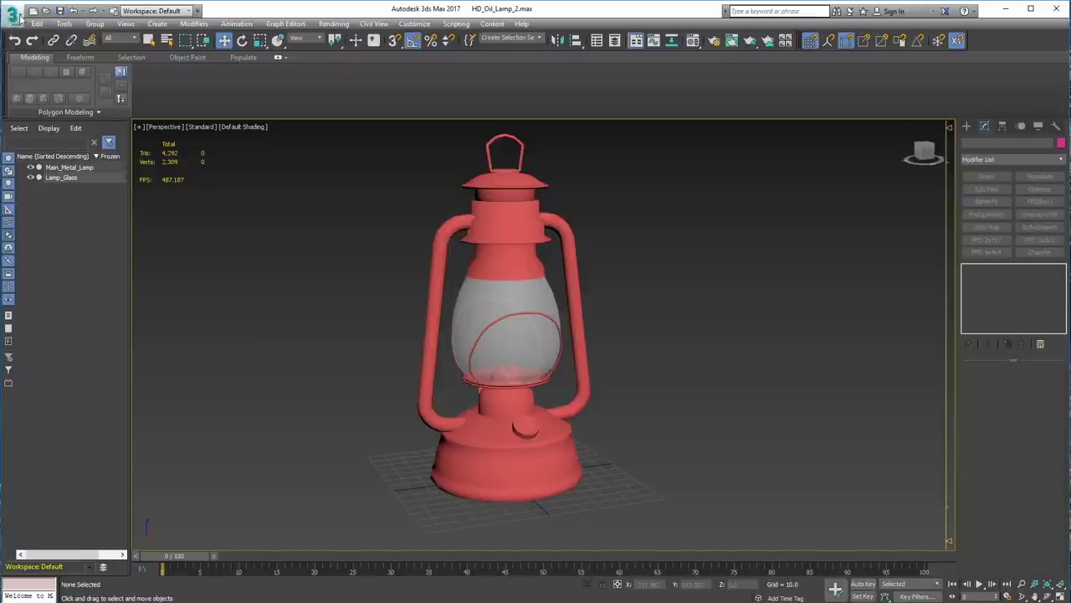
click(13, 15)
click(25, 194)
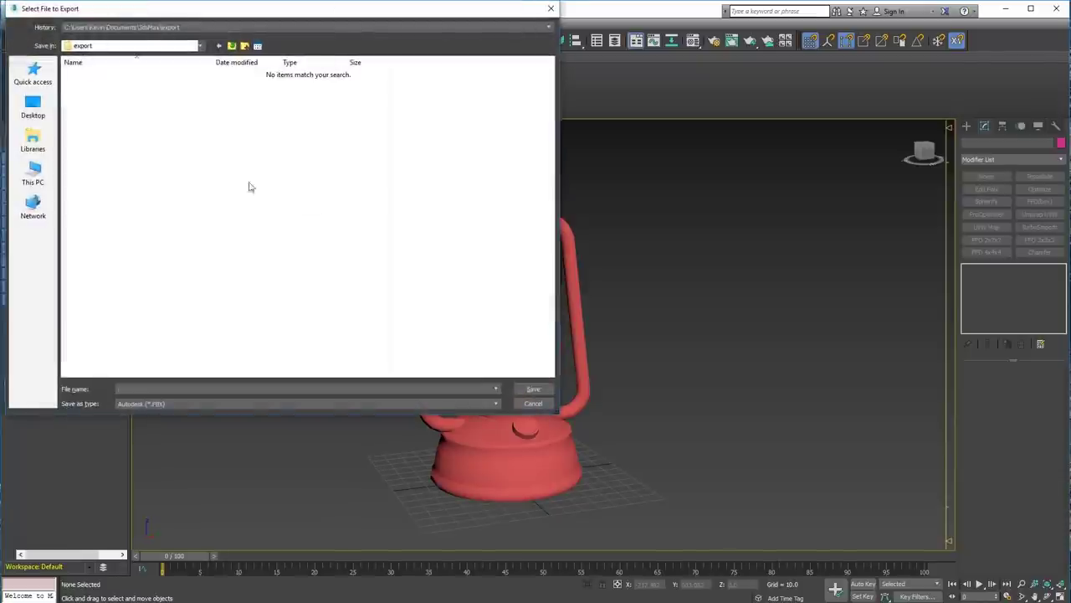
drag(287, 13, 788, 126)
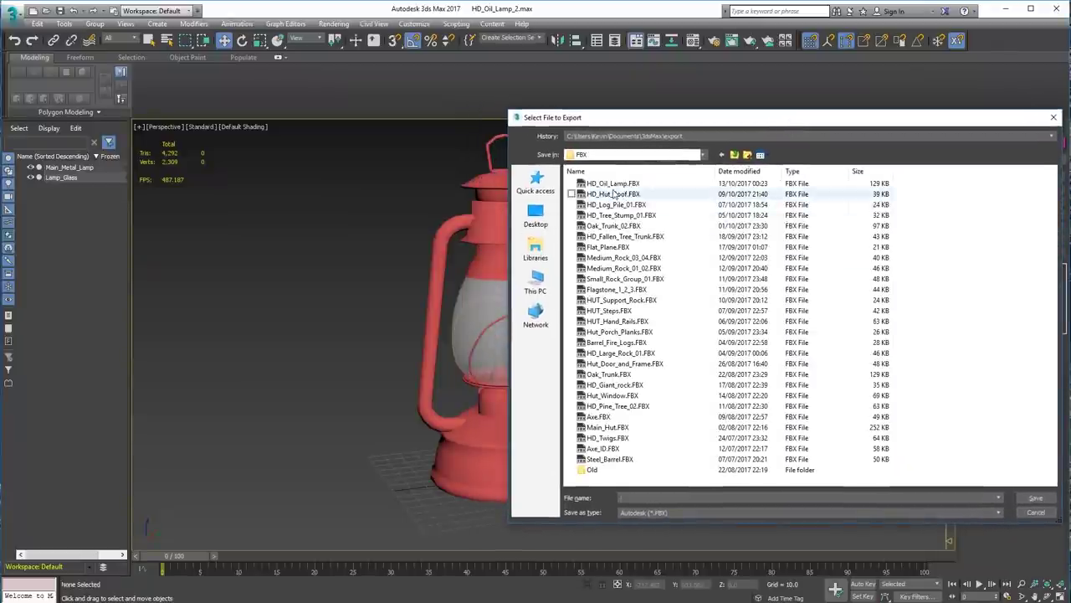
click(614, 184)
drag(650, 117, 418, 105)
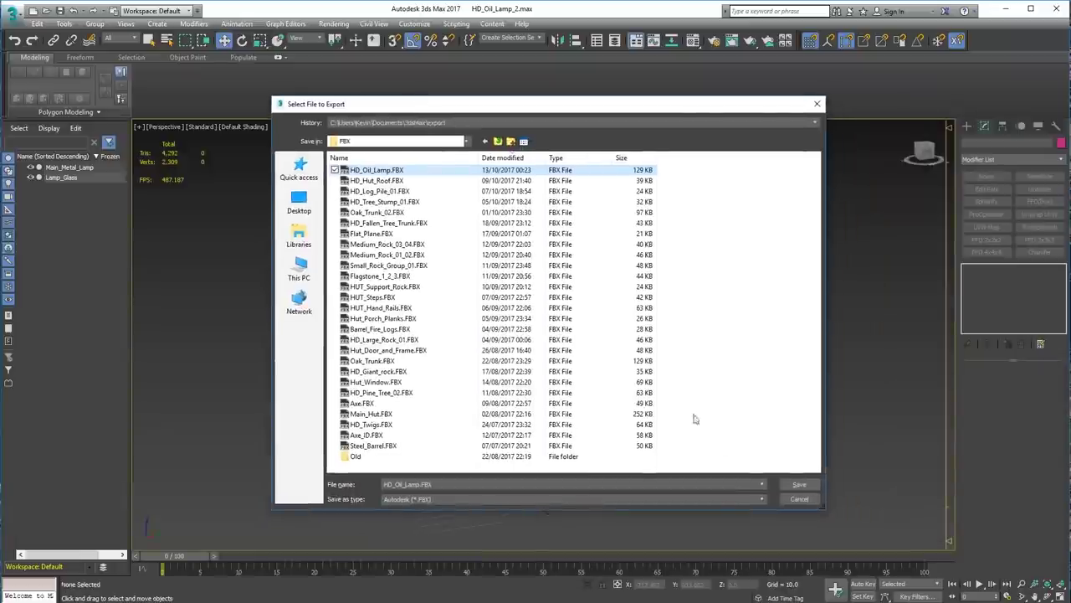
click(799, 485)
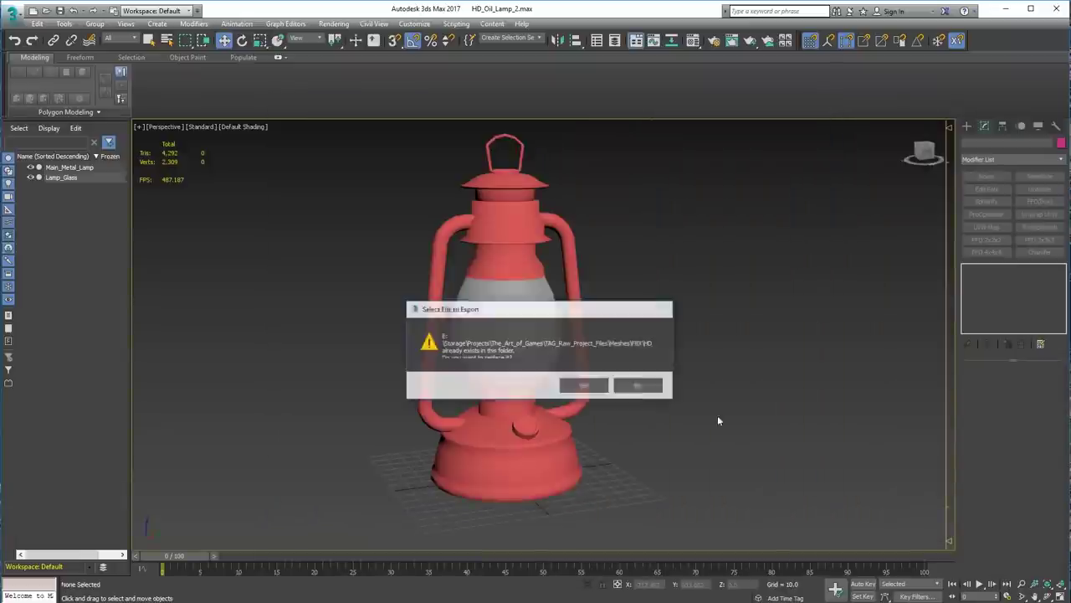
click(584, 386)
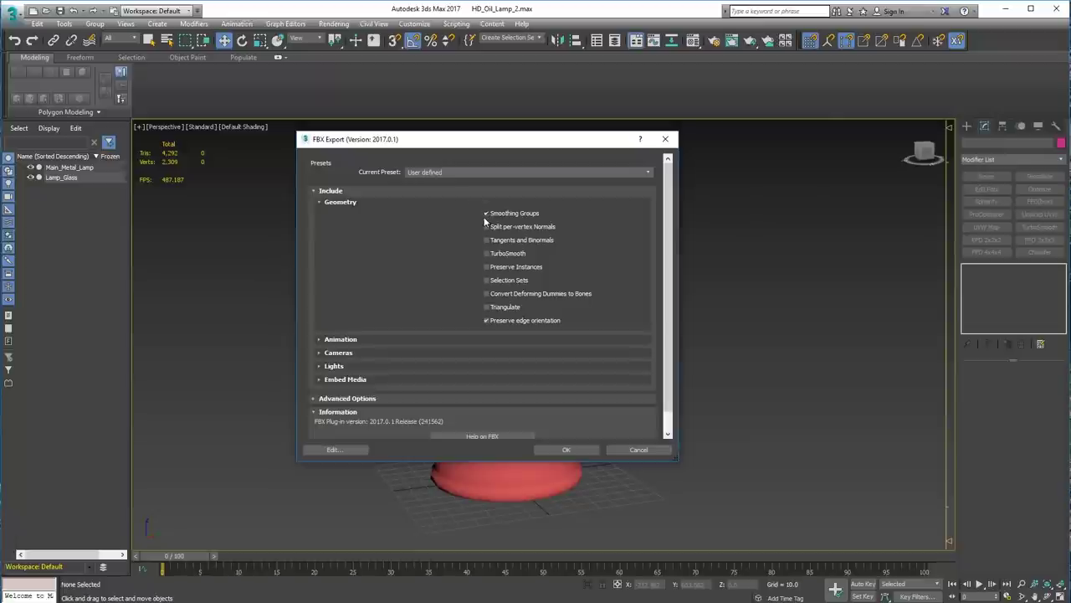
click(566, 449)
middle_drag(556, 280, 578, 290)
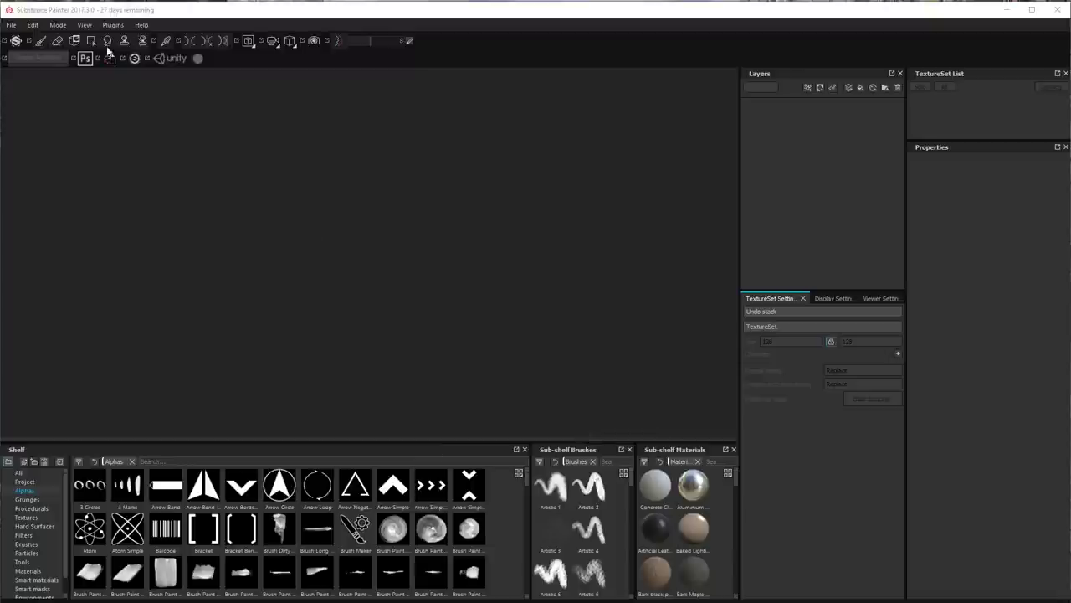
Switch to Substance Painter and create a new project from the HD_Oil_Lamp.FBX mesh with 2048 resolution and OpenGL normals.
click(20, 25)
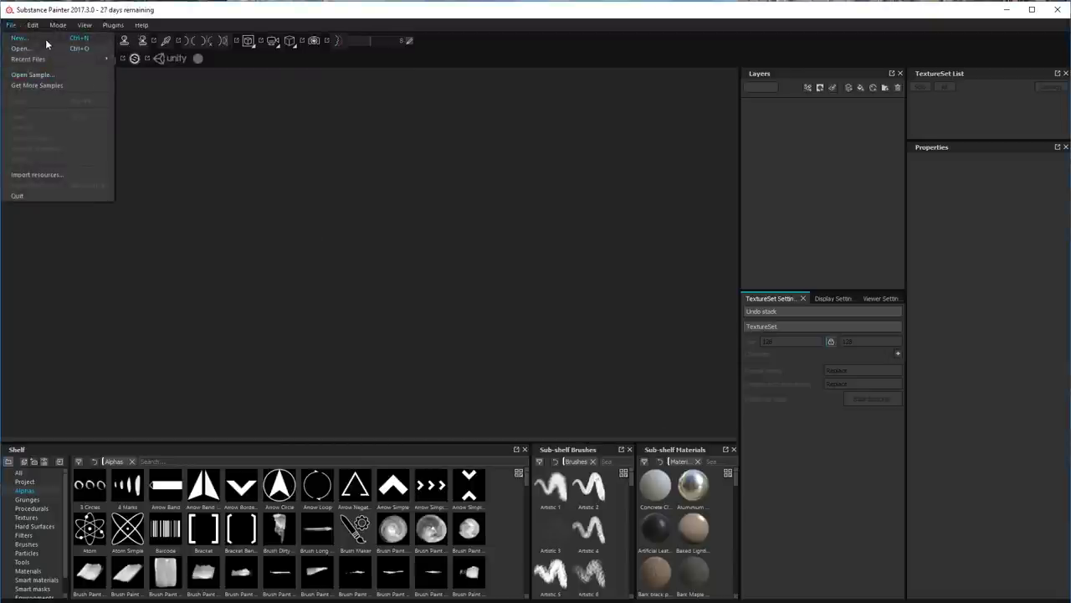
click(45, 39)
click(617, 211)
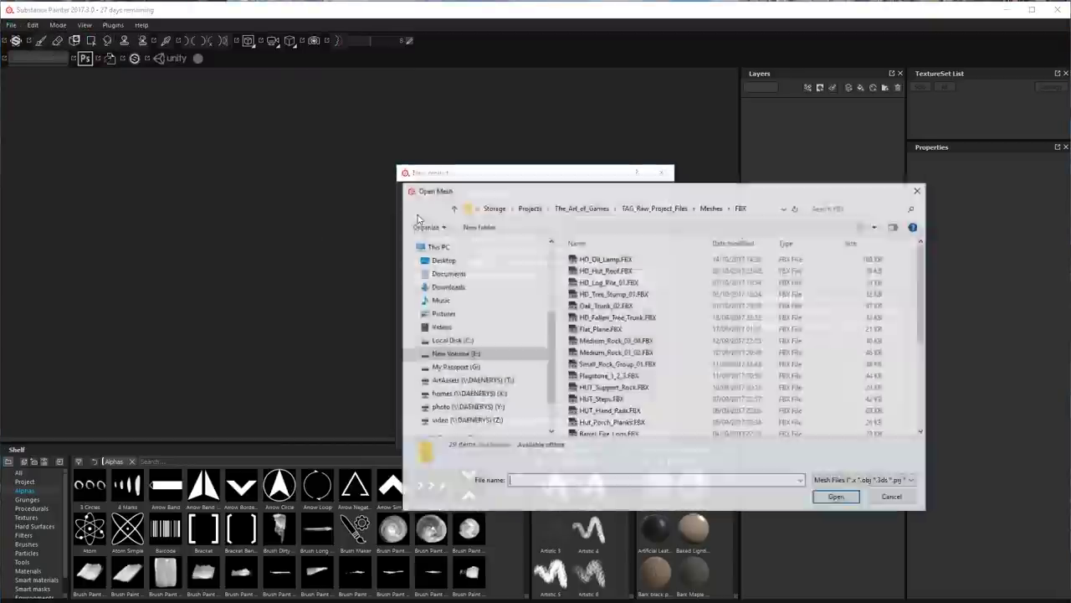
click(594, 260)
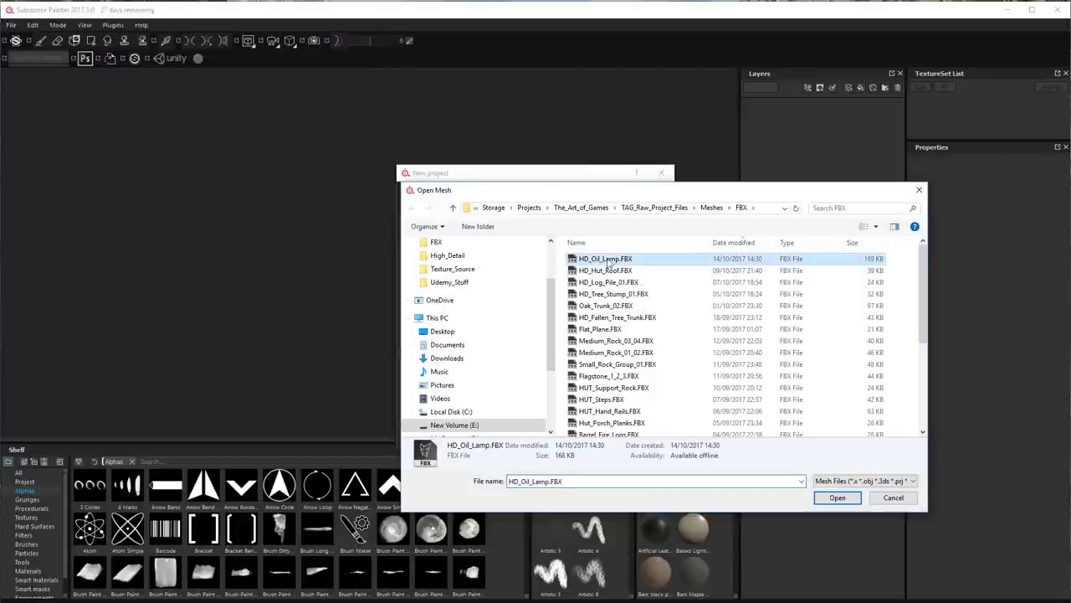
click(837, 498)
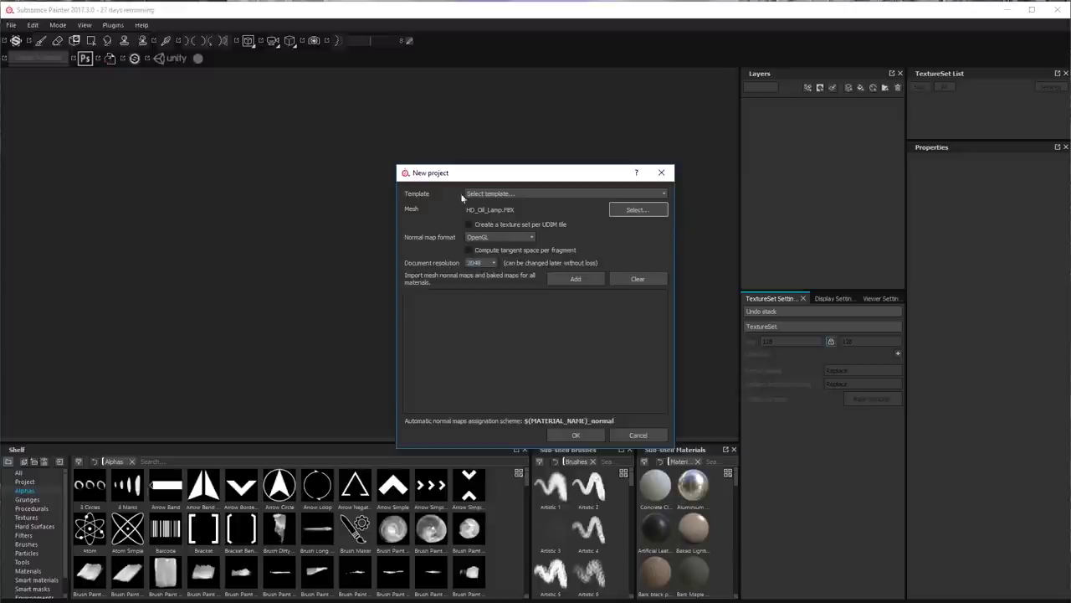
click(577, 434)
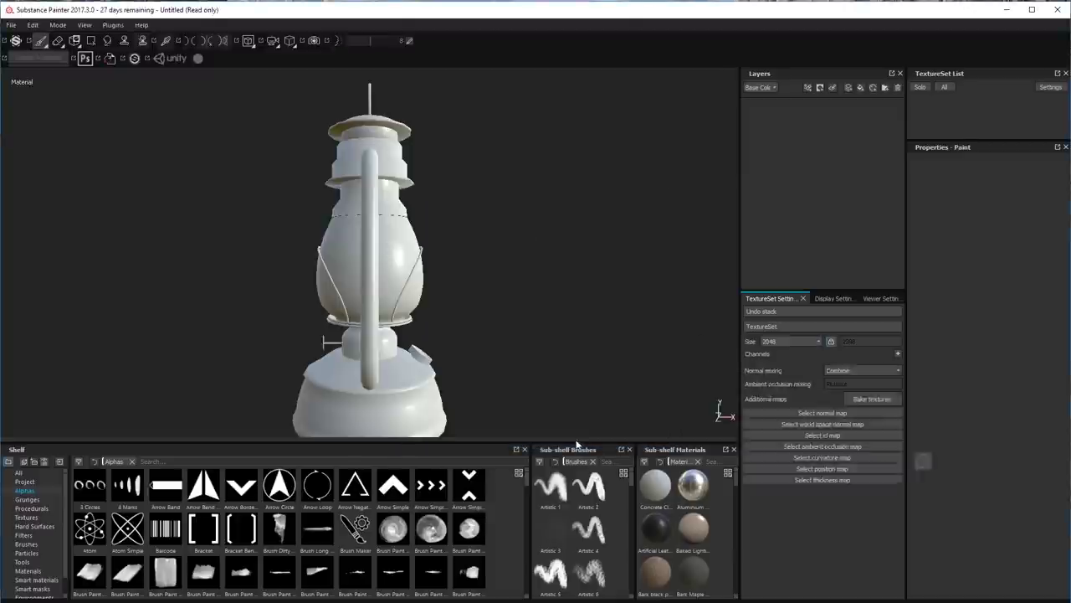
Examine the imported lantern mesh up close and from several angles.
alt+drag(348, 284, 605, 343)
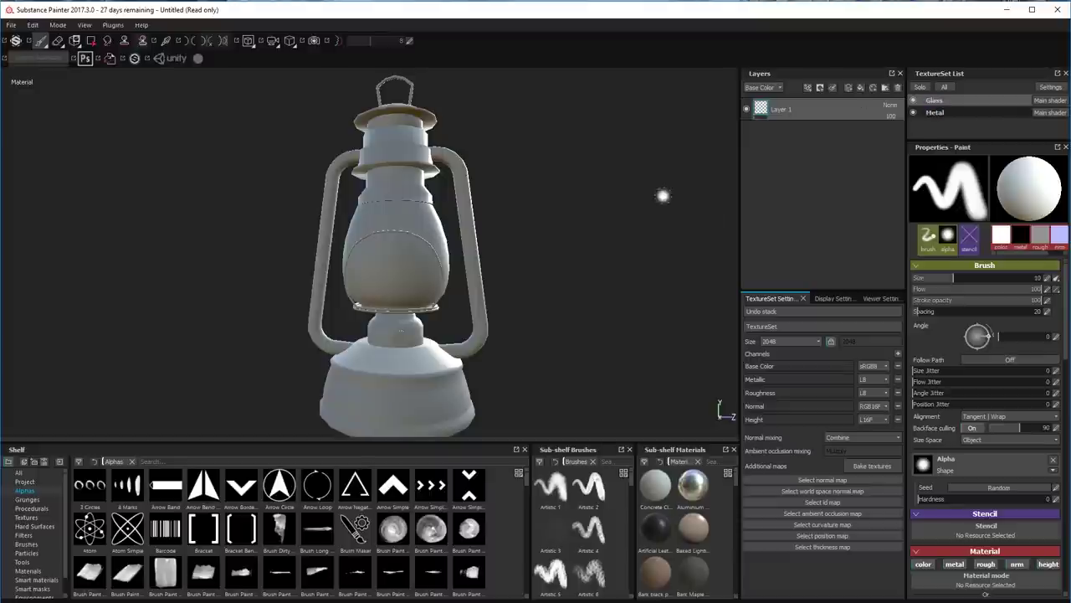
scroll(466, 304, up, 2)
scroll(493, 293, down, 4)
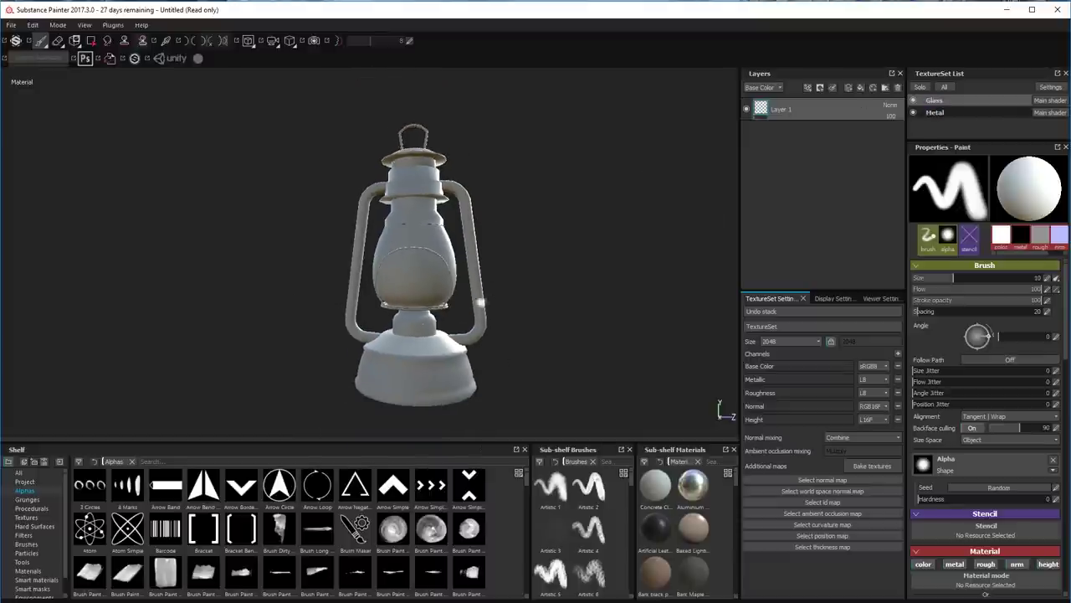
alt+drag(449, 358, 567, 398)
scroll(419, 362, up, 3)
alt+drag(406, 369, 625, 266)
scroll(485, 327, down, 3)
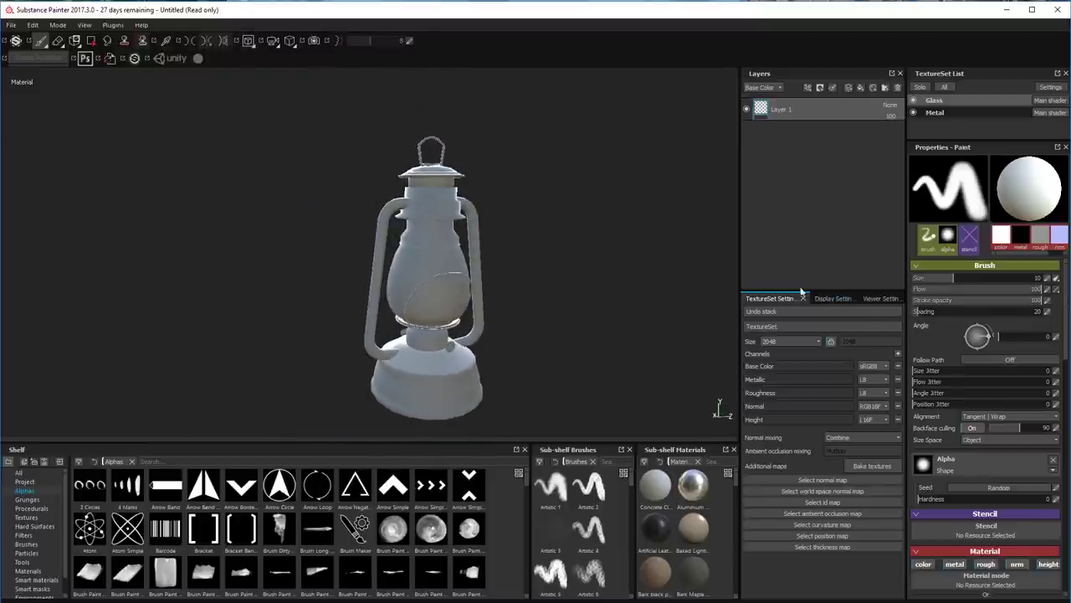
Set the viewport's environment map to Soft_2RingHighContrast.
click(853, 299)
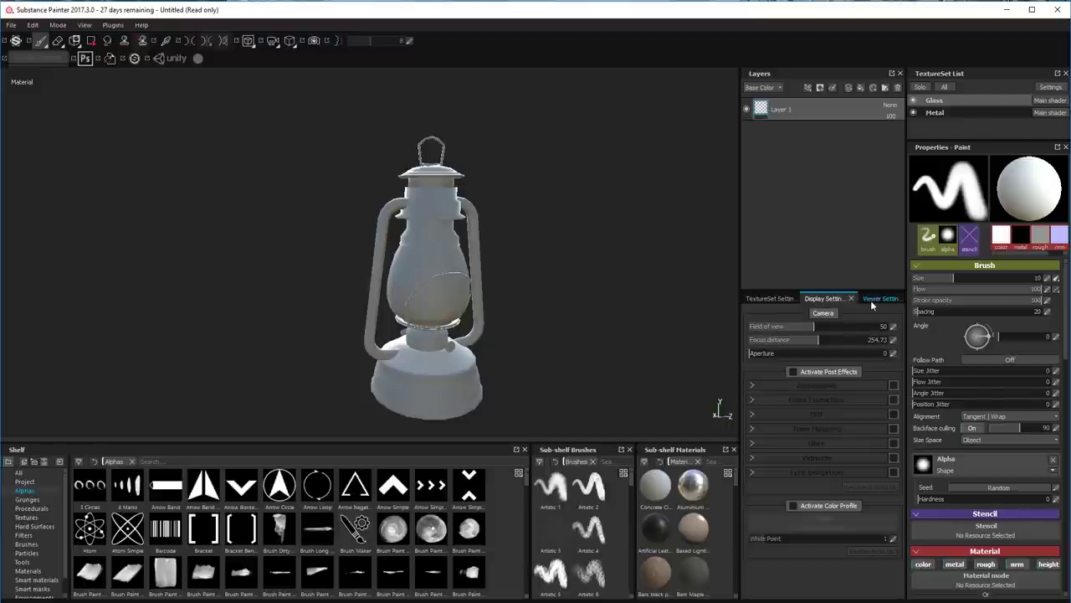
click(870, 300)
click(849, 326)
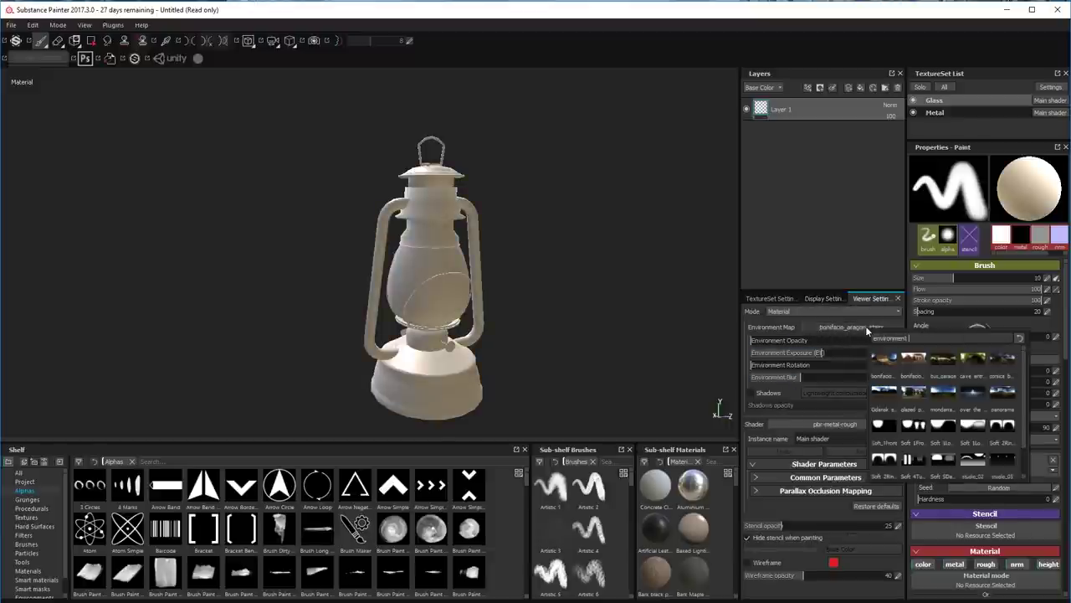
click(914, 362)
alt+drag(622, 308, 627, 359)
click(852, 328)
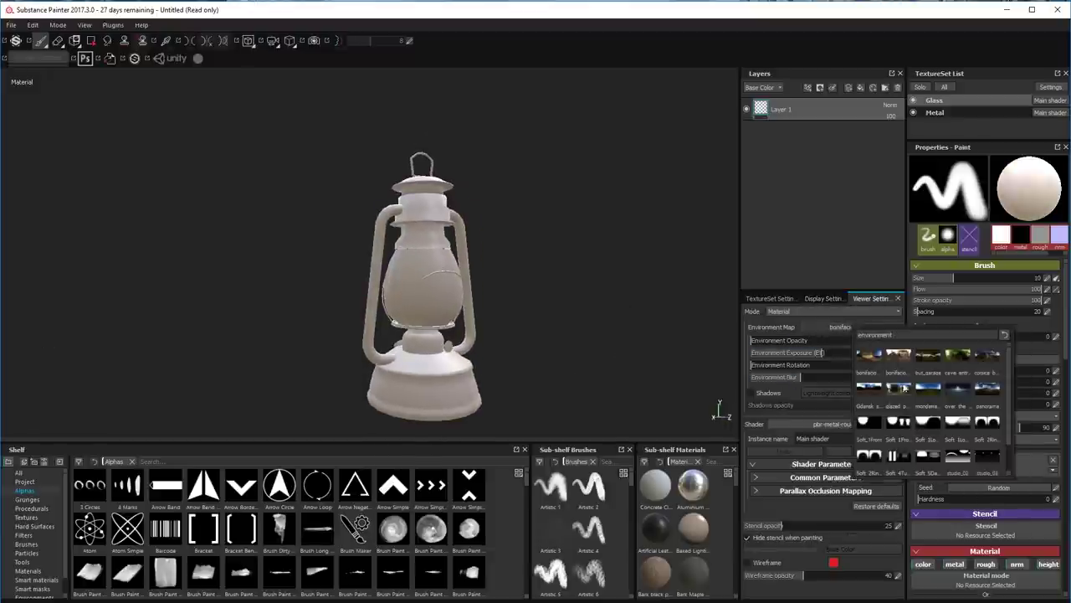
click(978, 431)
click(850, 326)
click(988, 432)
alt+drag(435, 310, 615, 279)
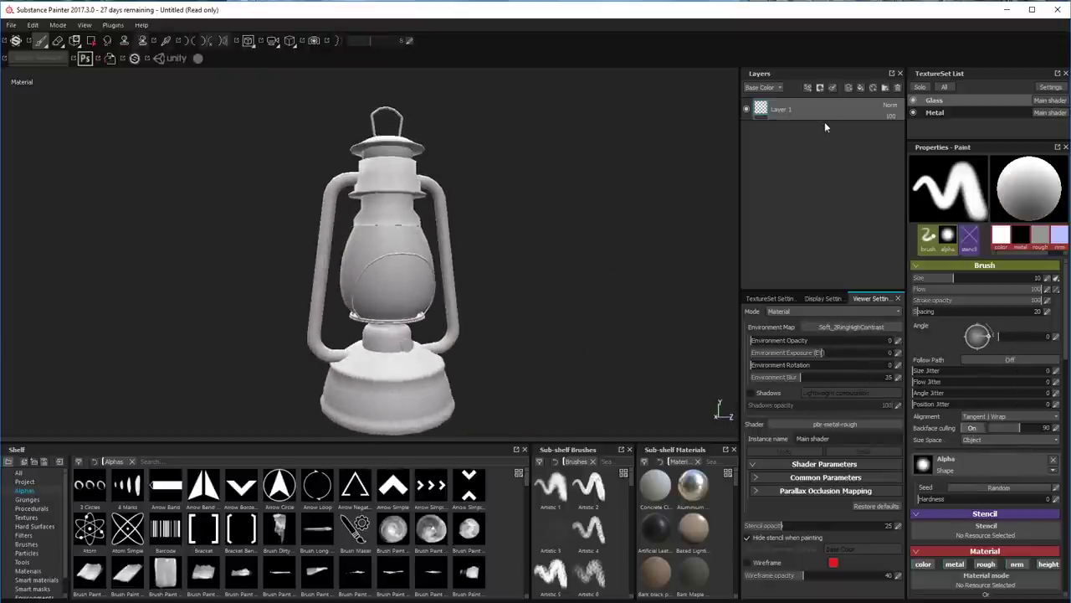
Delete the default Layer 1 from the Glass and Metal texture sets.
click(935, 112)
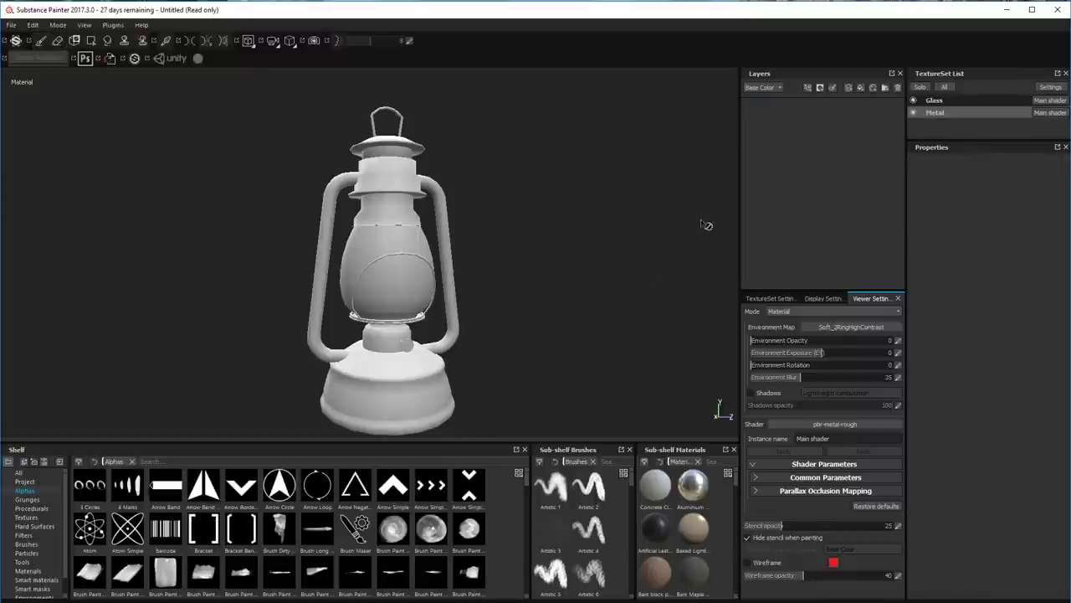
mouse_move(467, 352)
alt+mouse_down()
mouse_move(476, 361)
mouse_move(517, 327)
mouse_move(484, 339)
alt+mouse_up()
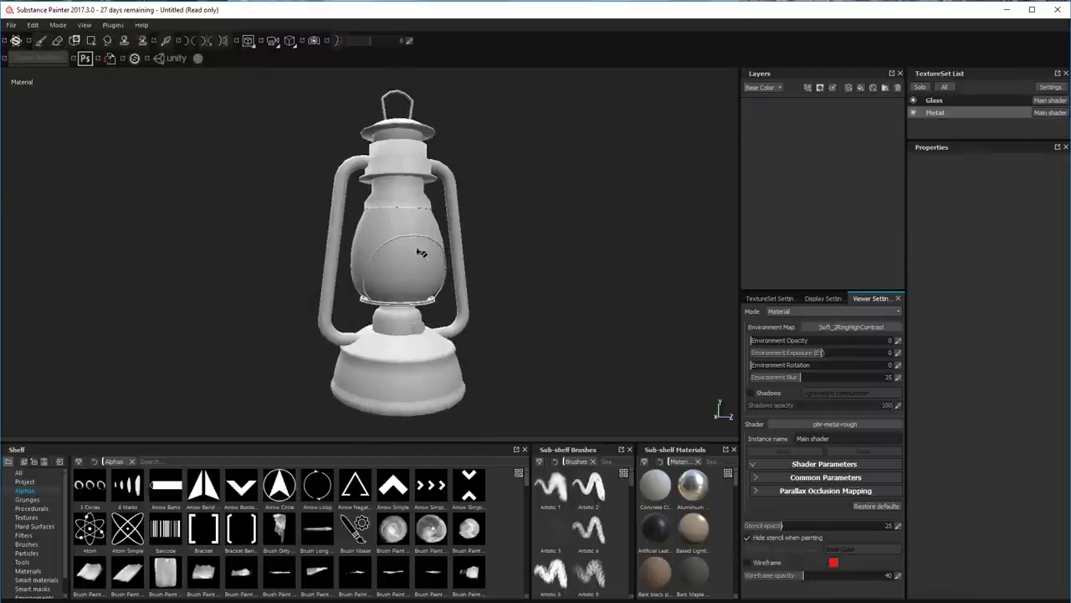
click(537, 255)
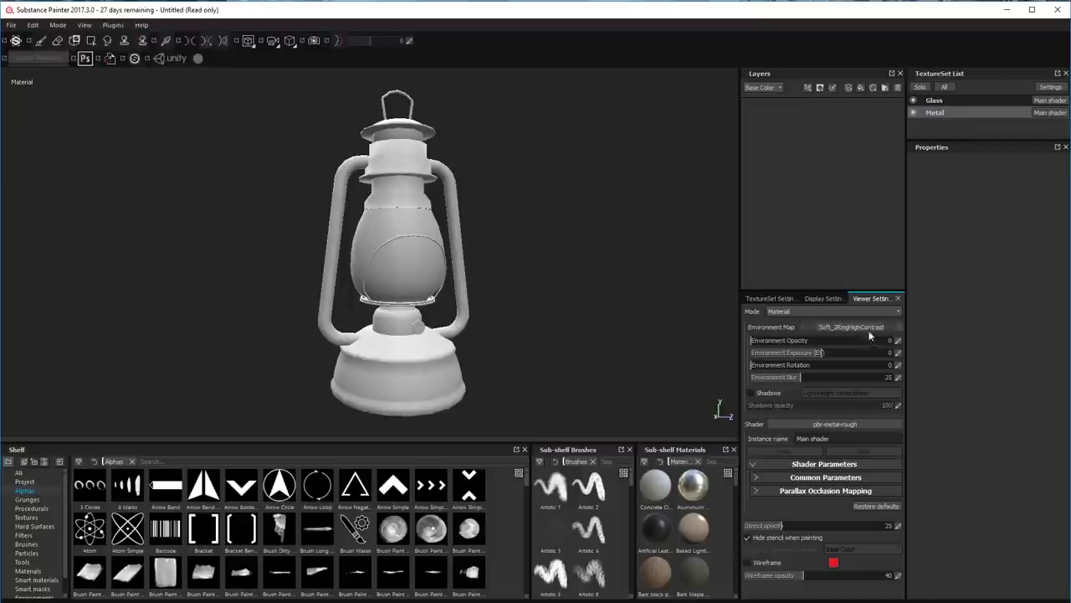
Add an Ambient occlusion channel to the Metal texture set.
click(757, 299)
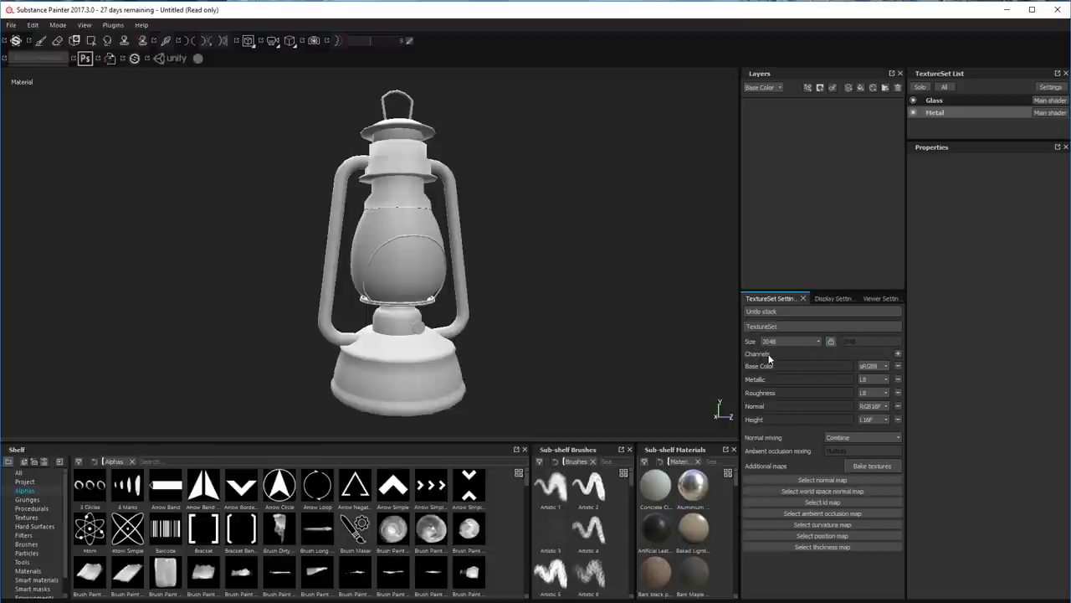
click(898, 353)
click(921, 365)
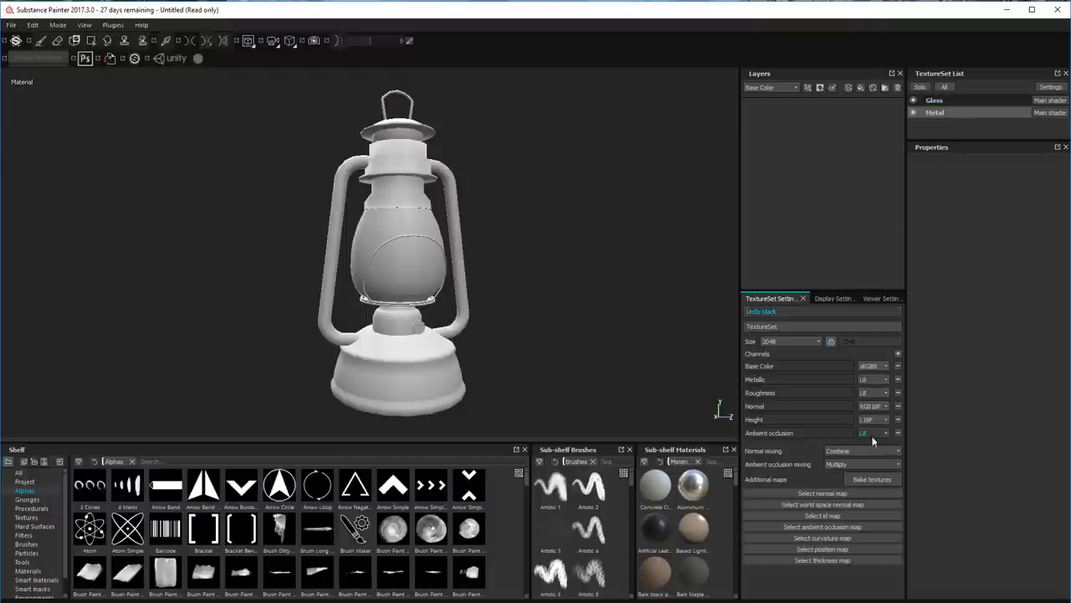
Add Ambient occlusion and Opacity channels to the Glass texture set.
click(936, 101)
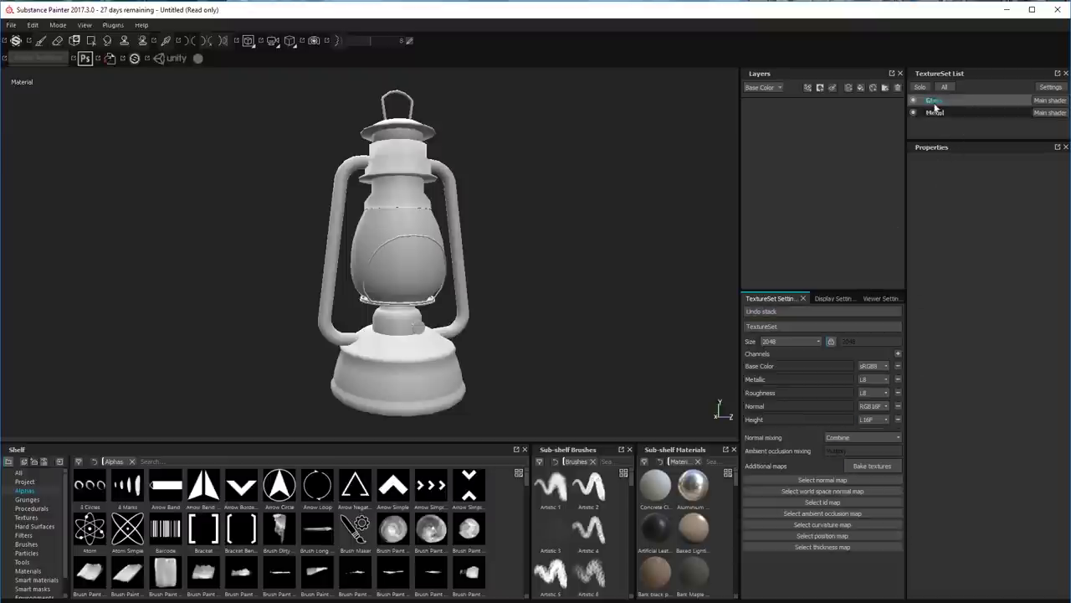
click(898, 353)
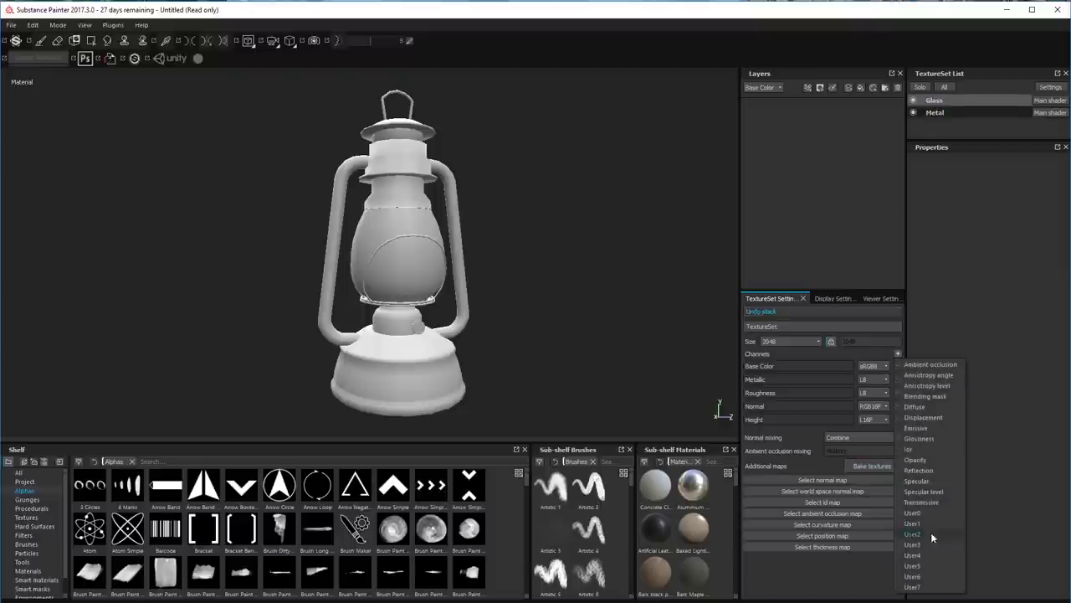
click(919, 365)
click(898, 353)
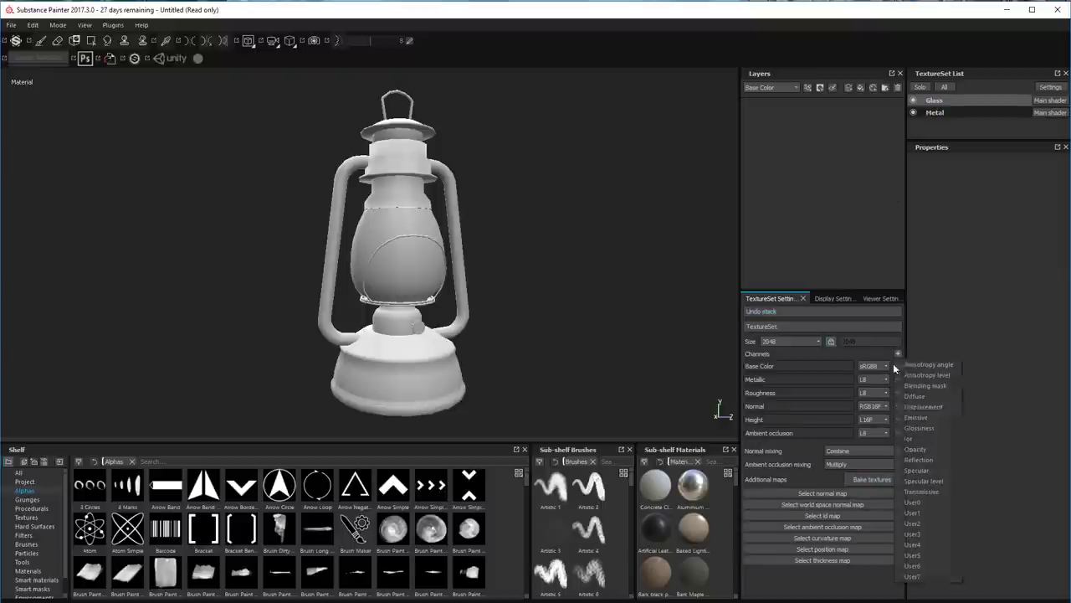
click(914, 450)
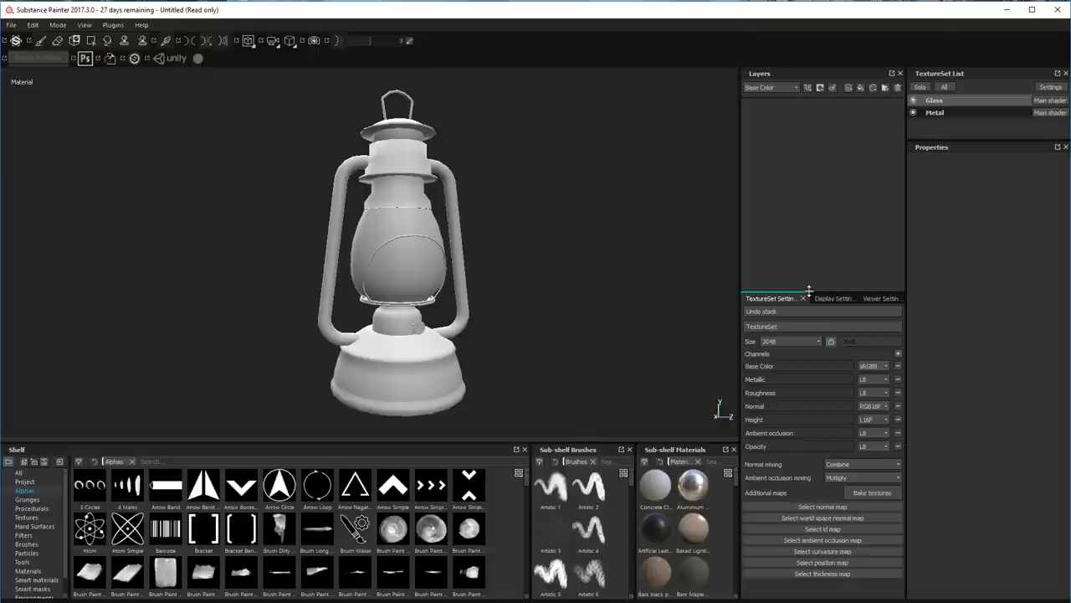
Change the main shader to pbr-metal-rough-with-alpha-blending.
click(877, 298)
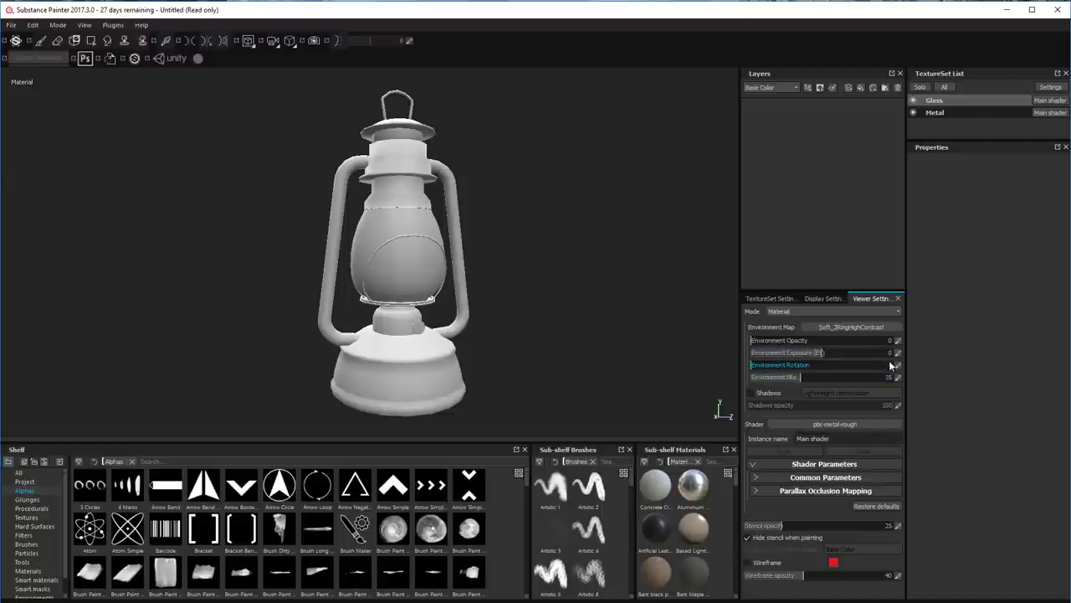
click(851, 426)
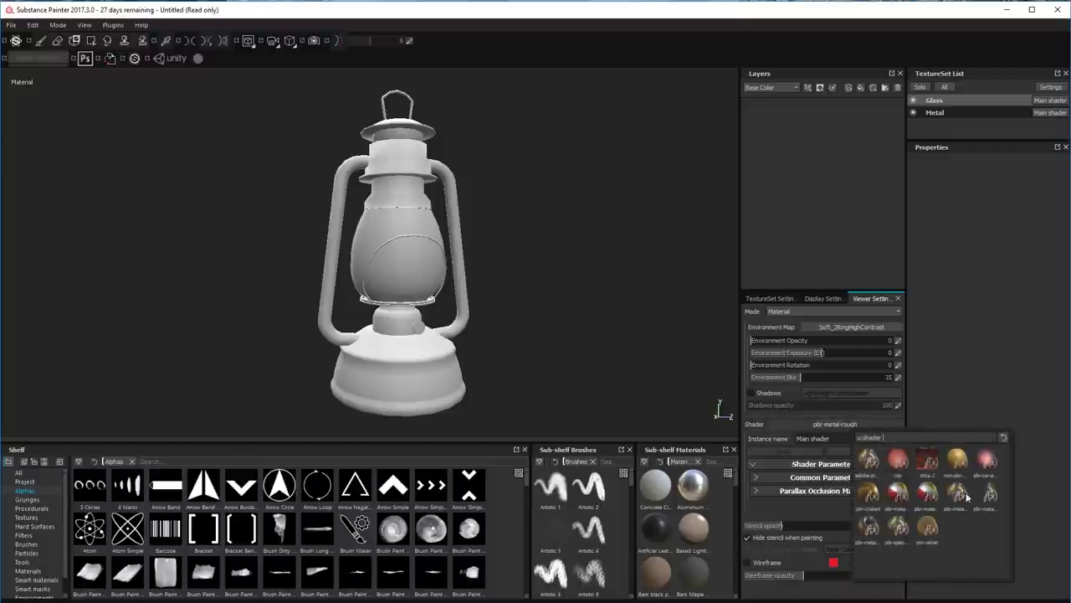
mouse_move(990, 503)
click(989, 494)
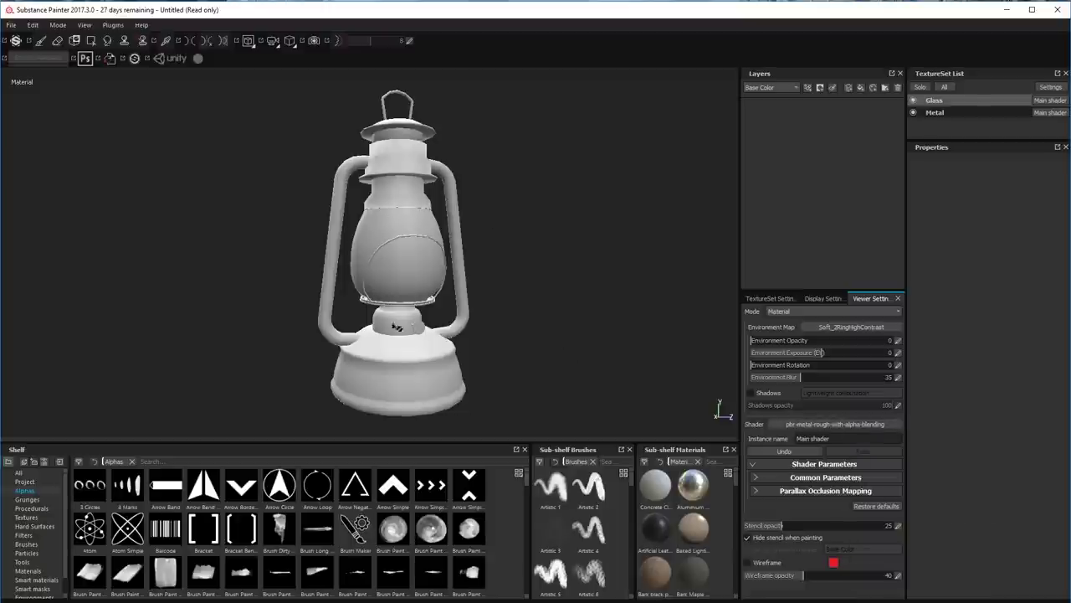
Exclude the ID map from the additional maps and bake the remaining maps for all texture sets.
click(769, 298)
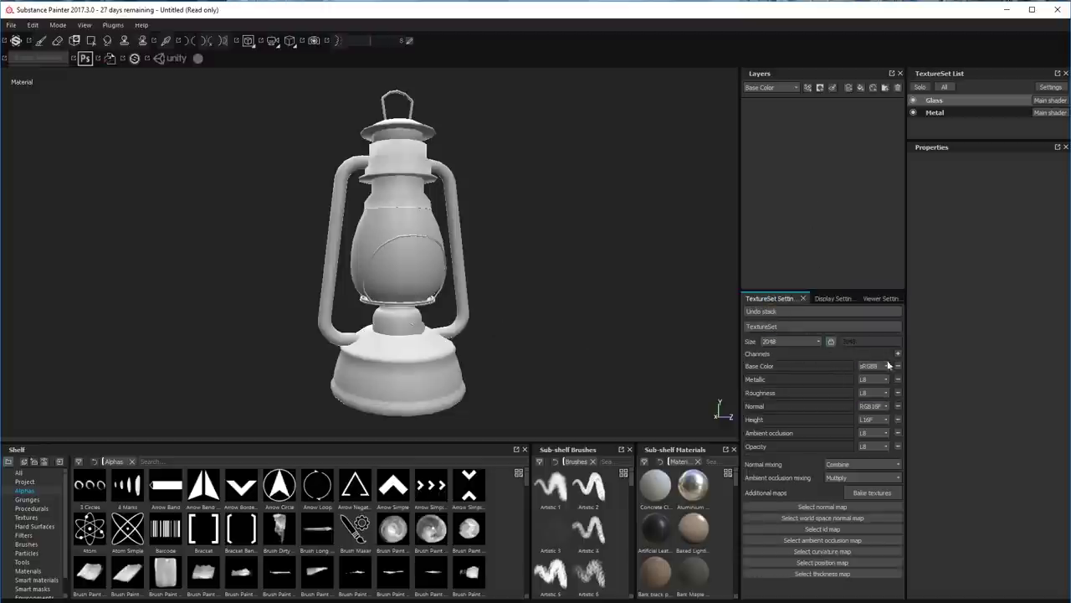
click(873, 492)
drag(474, 133, 674, 126)
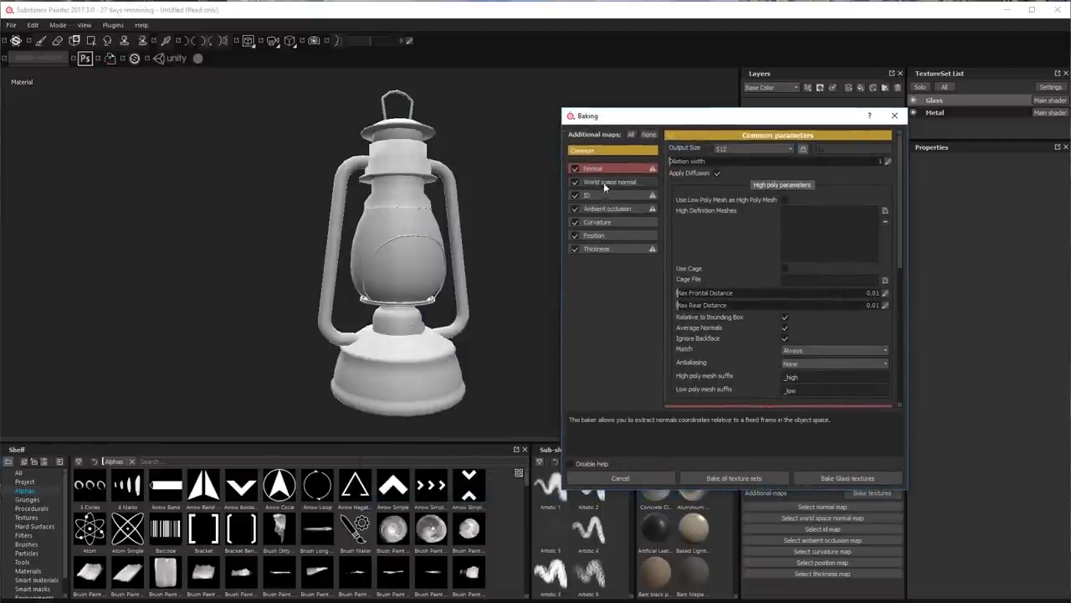
scroll(744, 374, down, 2)
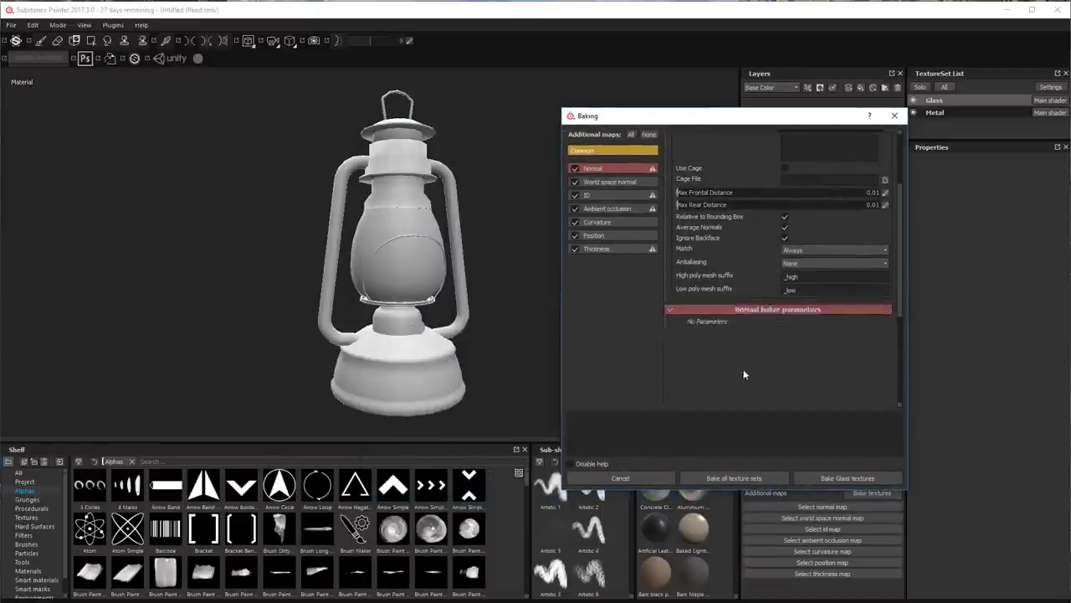
scroll(743, 369, up, 2)
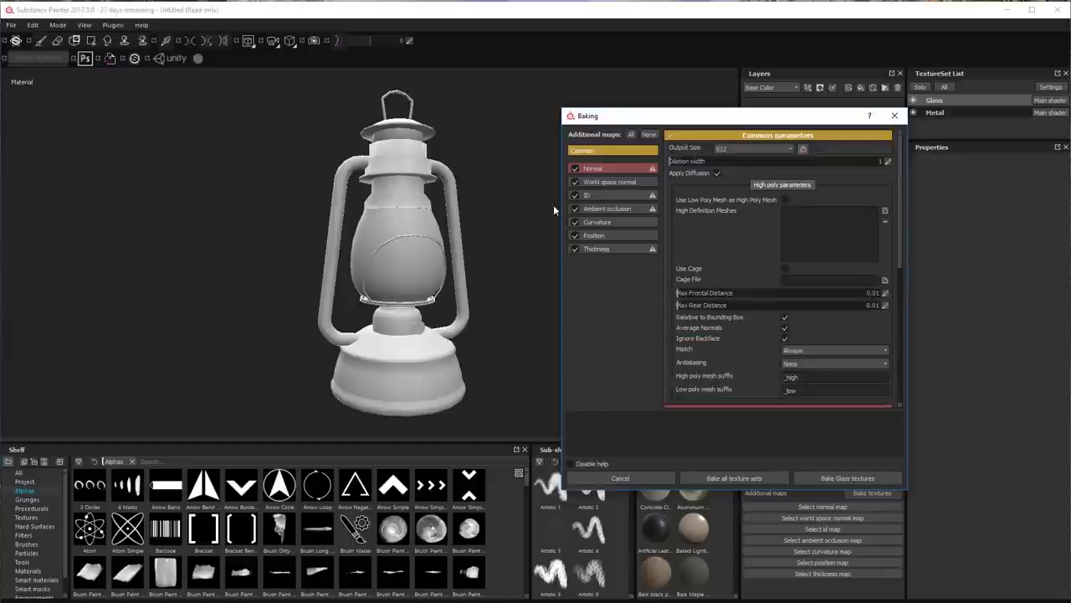
click(726, 477)
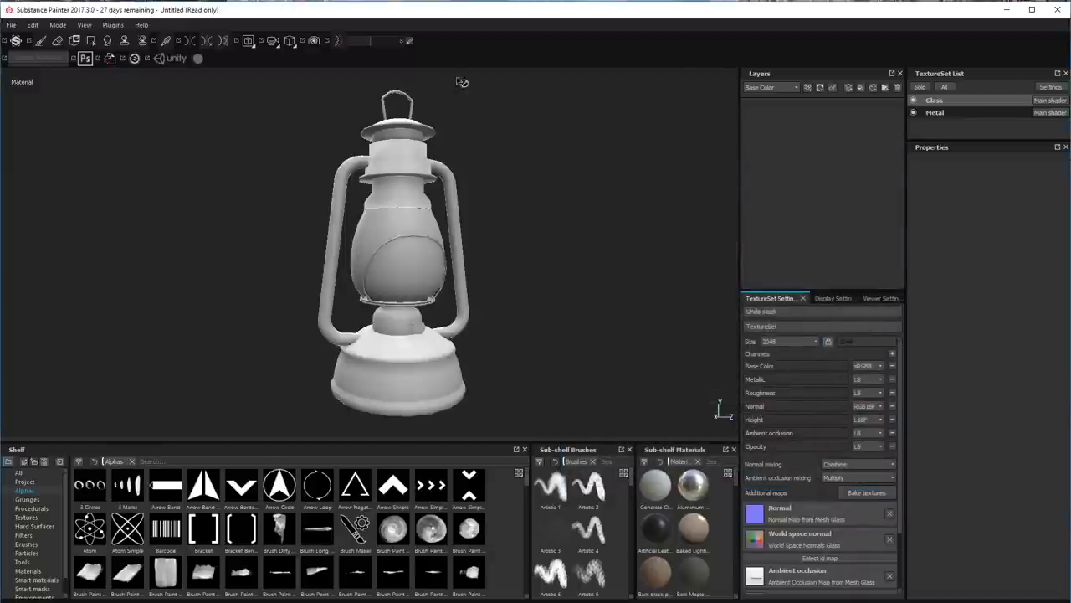
Examine the lantern's glass body and surrounding frame up close with the baked maps applied.
alt+drag(395, 265, 524, 322)
scroll(501, 319, down, 3)
scroll(500, 317, up, 6)
scroll(495, 315, up, 3)
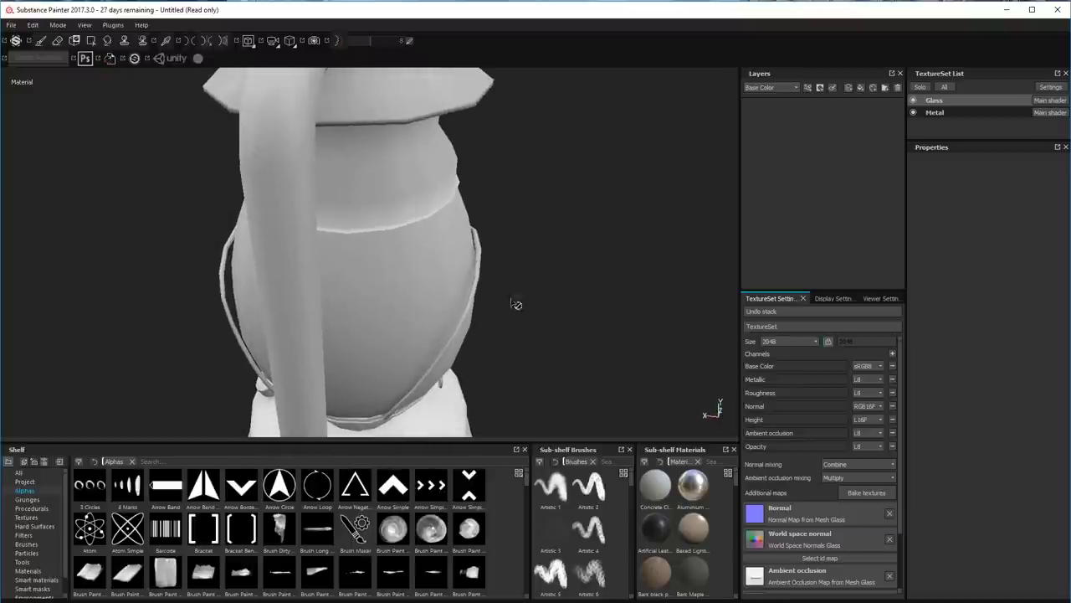